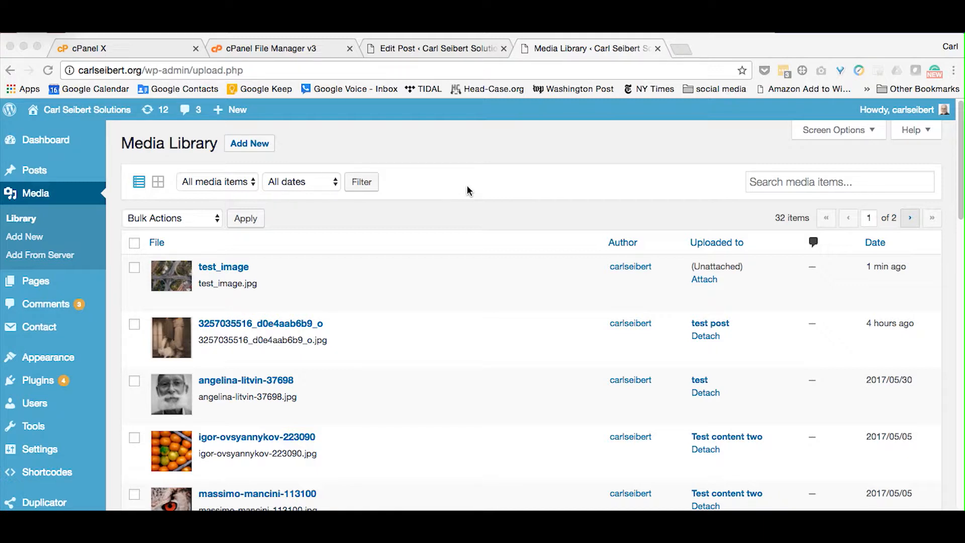
Switch to FileZilla and open the remote folder /wp-content/uploads/2017/05.
click(241, 276)
key(super+Tab)
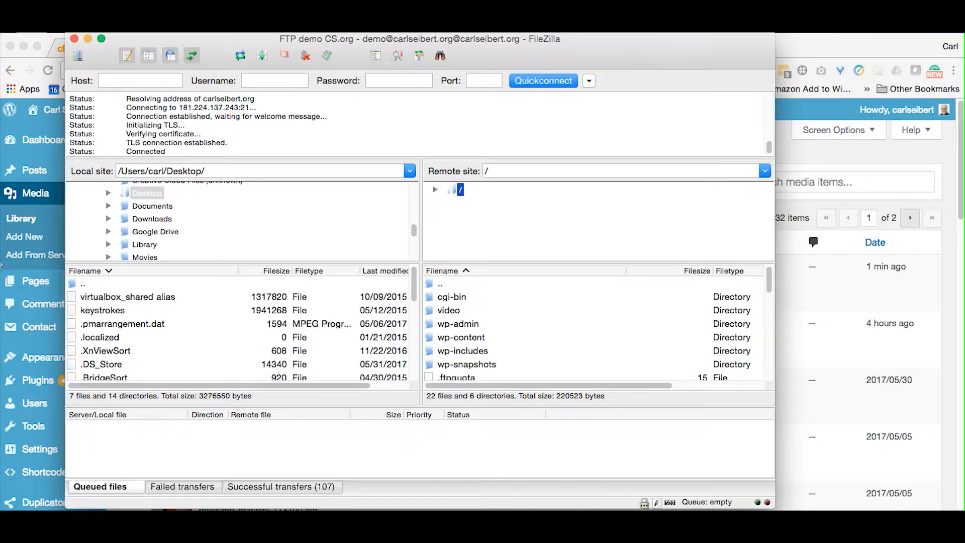
key(super+Tab)
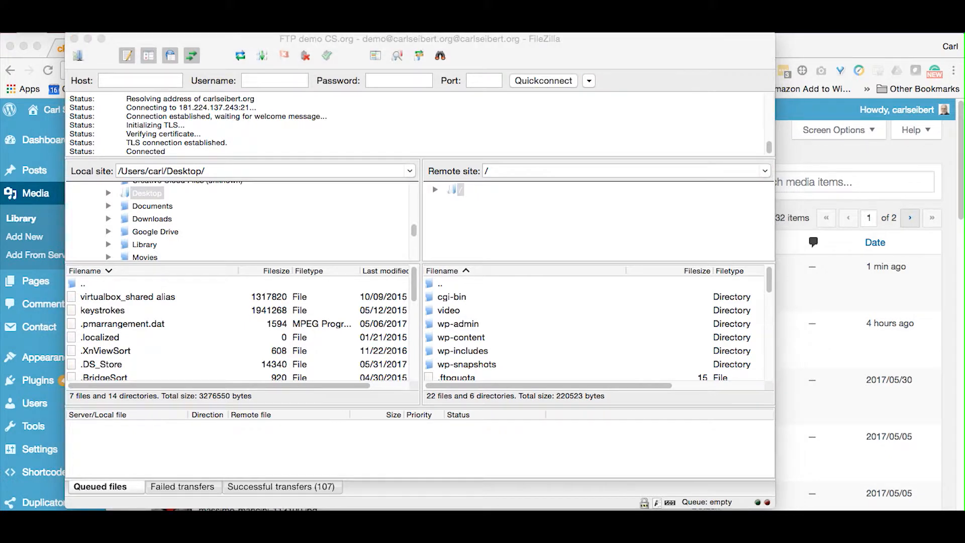
click(450, 283)
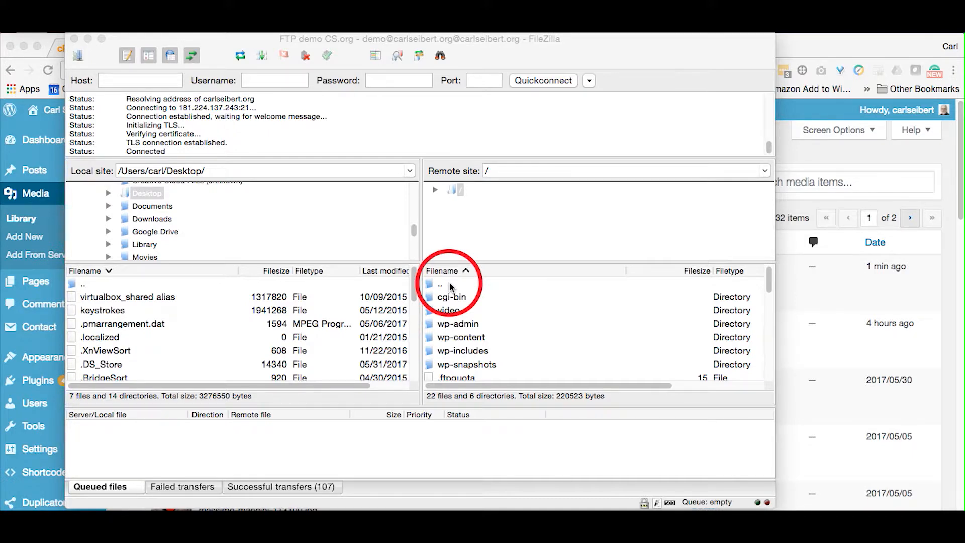
click(460, 338)
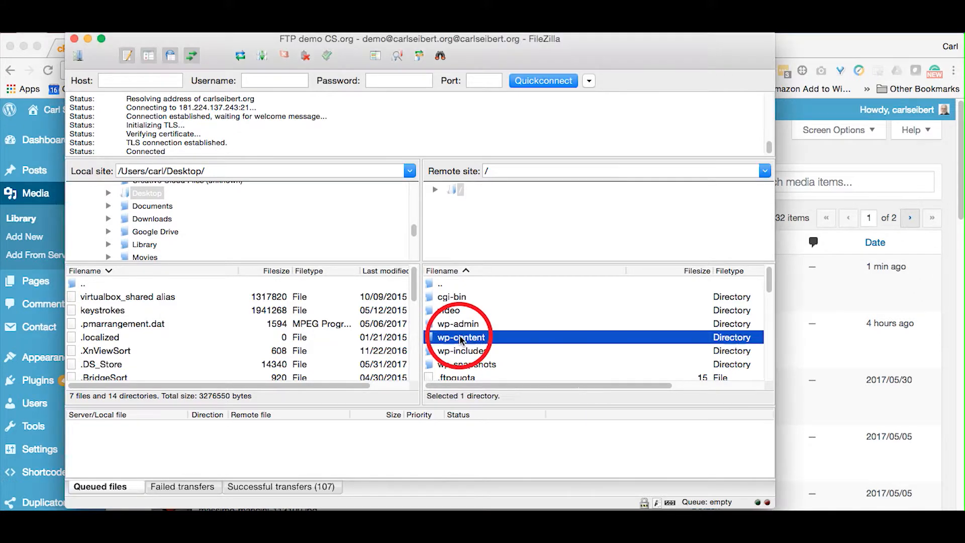
double_click(461, 338)
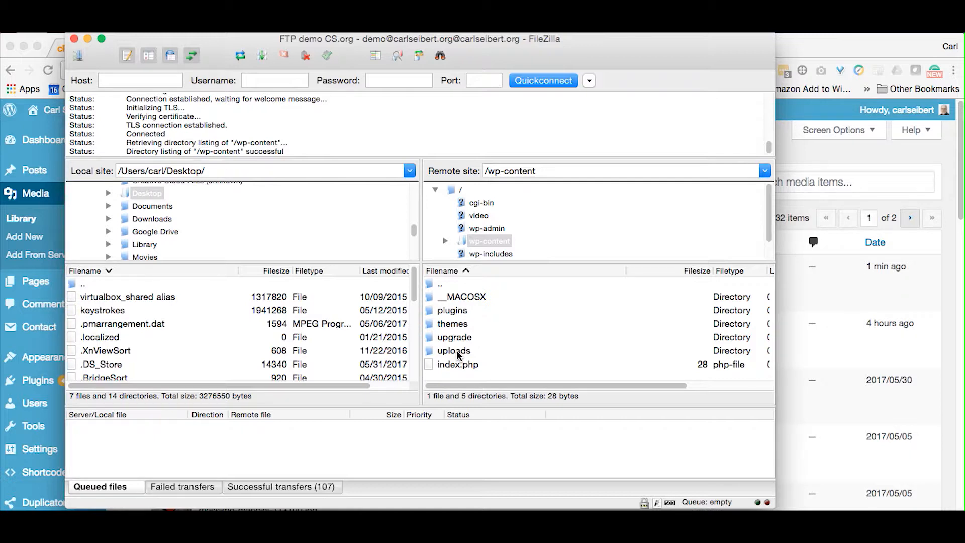
click(456, 351)
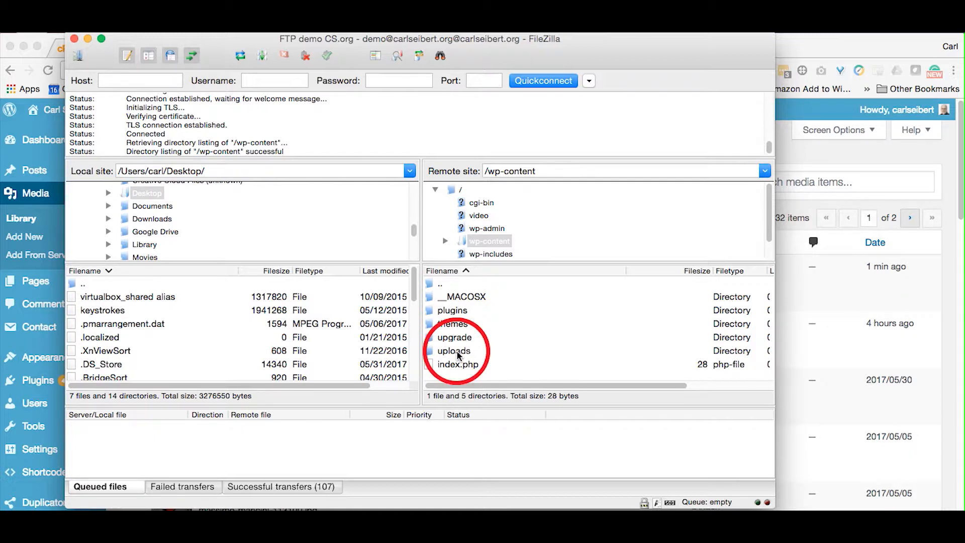
click(456, 351)
double_click(456, 351)
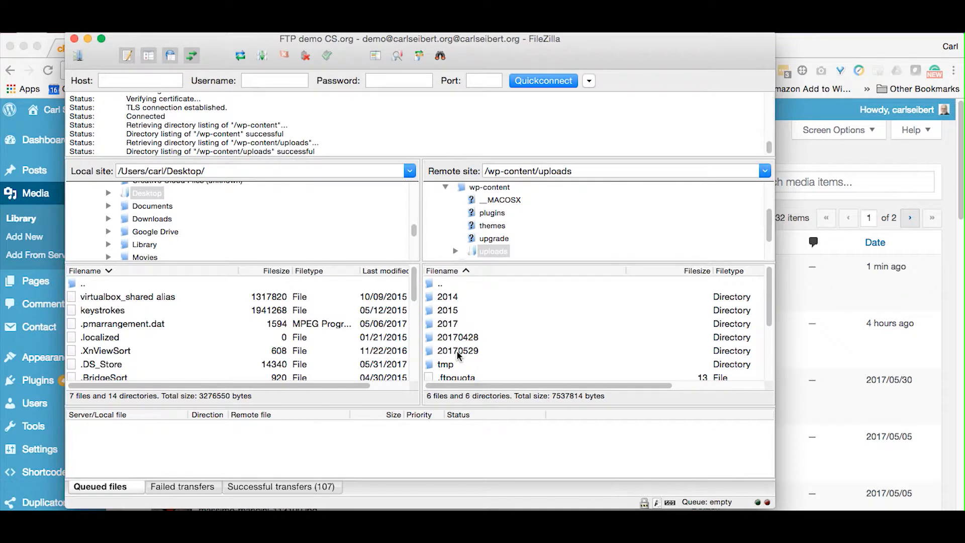
double_click(450, 324)
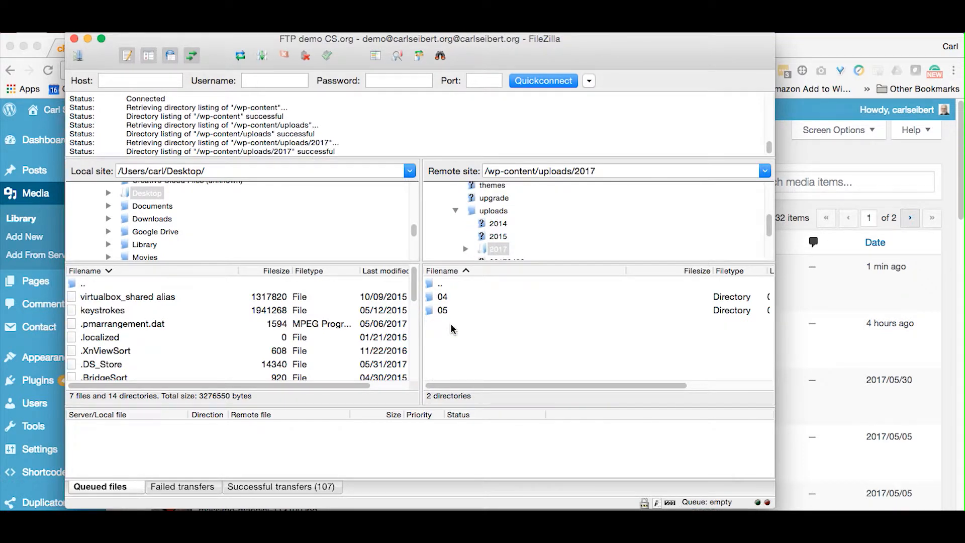
double_click(449, 311)
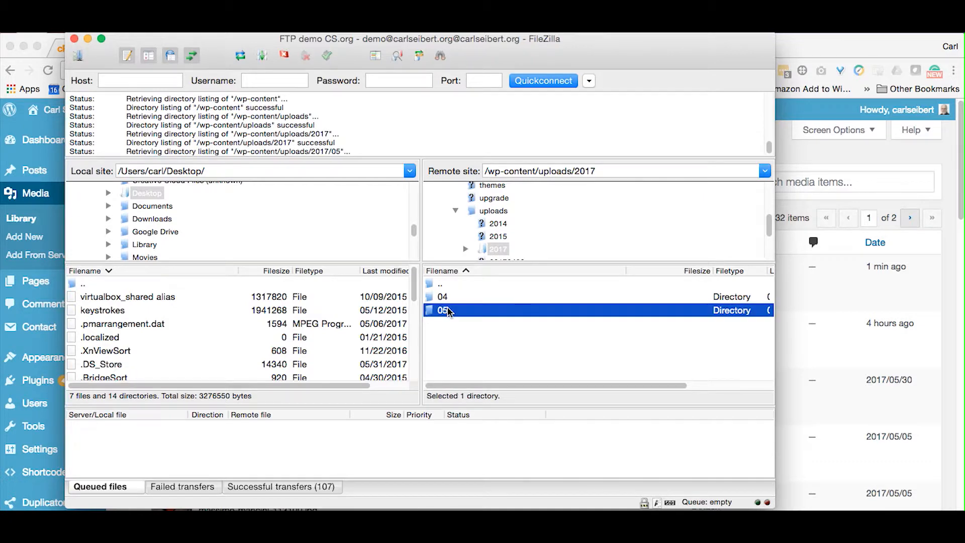
Download test_image.jpg and its 1280x959, 150x112, 500x375 and 768x576 versions from the server to the local Desktop by processing the transfer queue.
scroll(525, 325, down, 10)
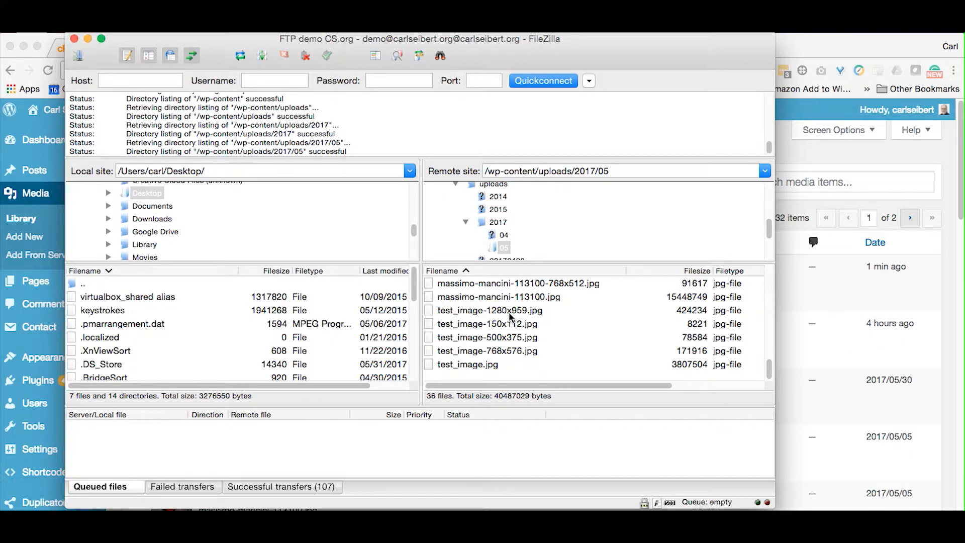
click(510, 314)
shift+click(511, 324)
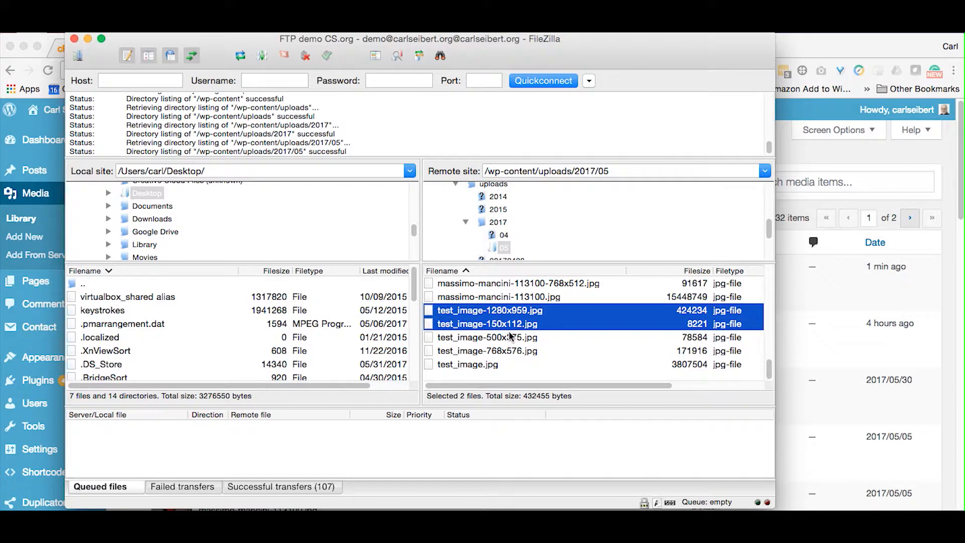
shift+click(510, 336)
shift+click(505, 350)
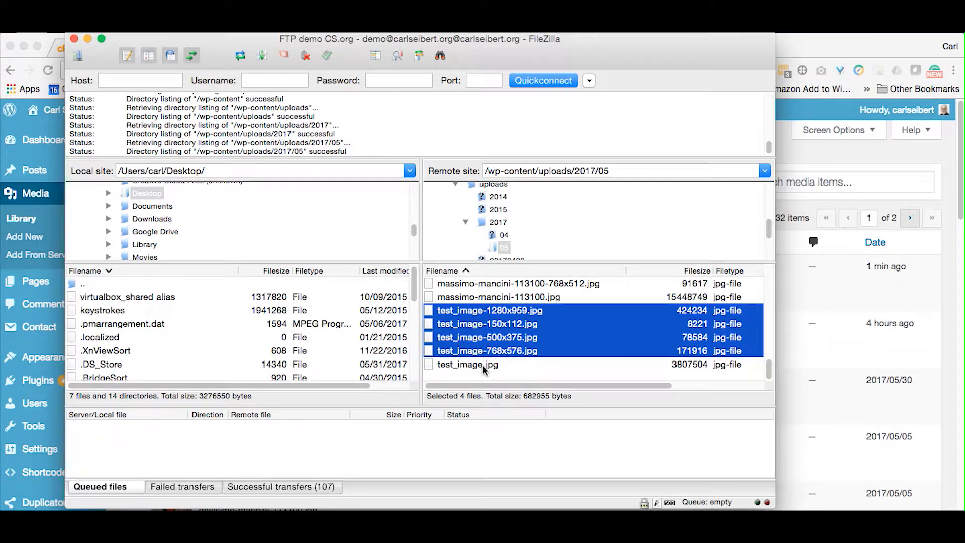
shift+click(482, 367)
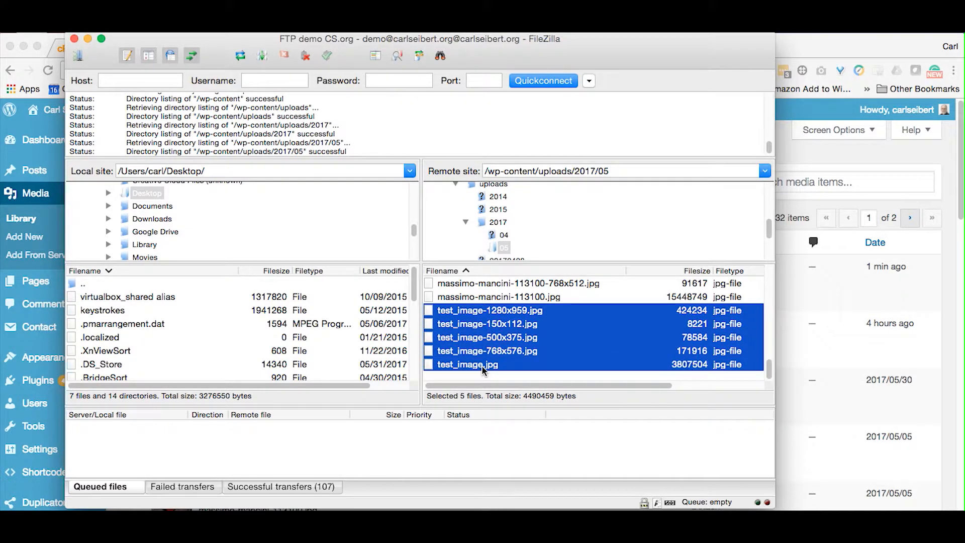
drag(484, 331, 278, 451)
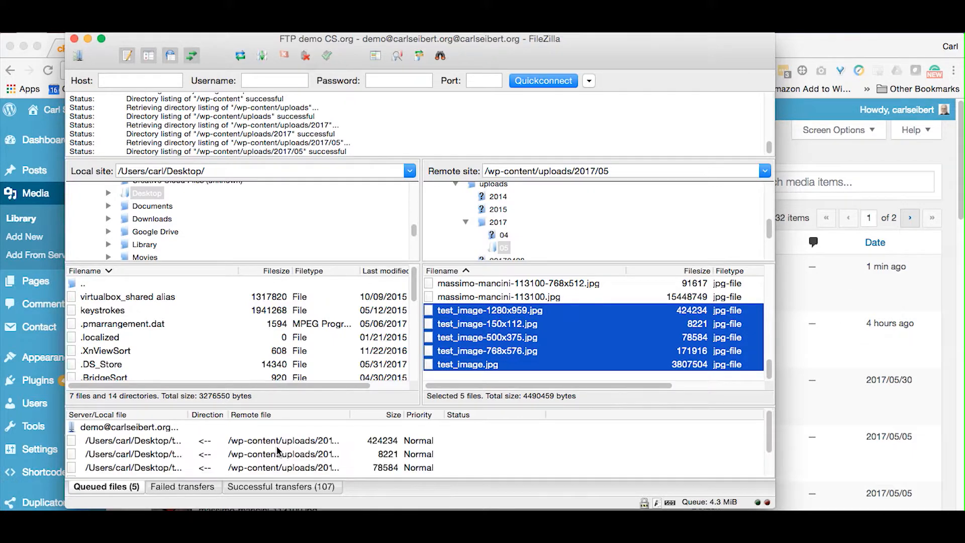
click(262, 56)
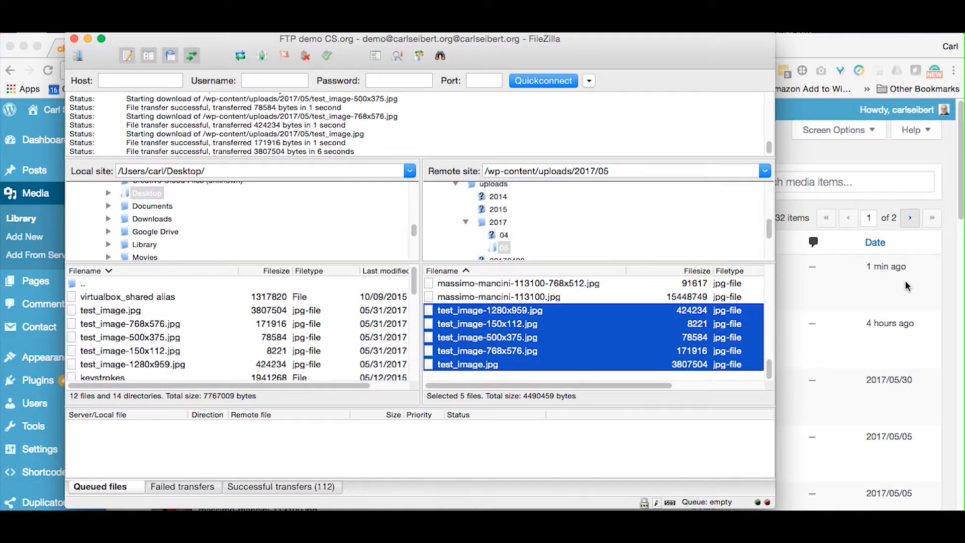
Switch to Photo Mechanic and inspect the IPTC metadata of test_image.jpg and its 500x375 and 768x576 versions.
key(ctrl+Right)
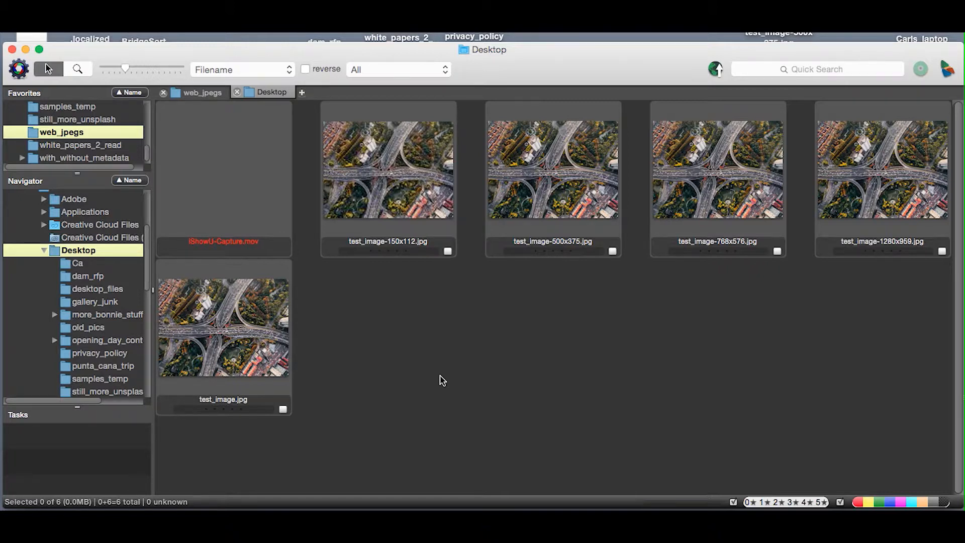
mouse_move(196, 395)
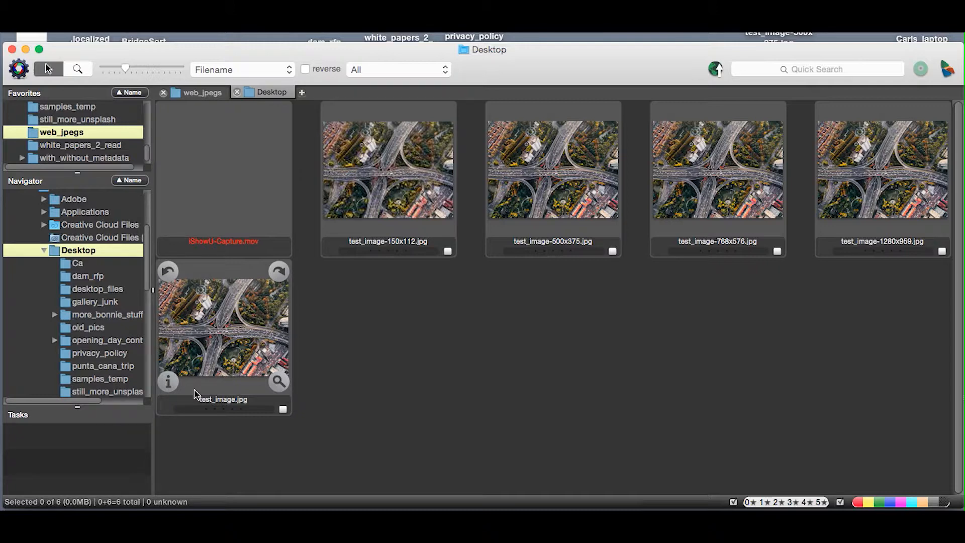
click(169, 382)
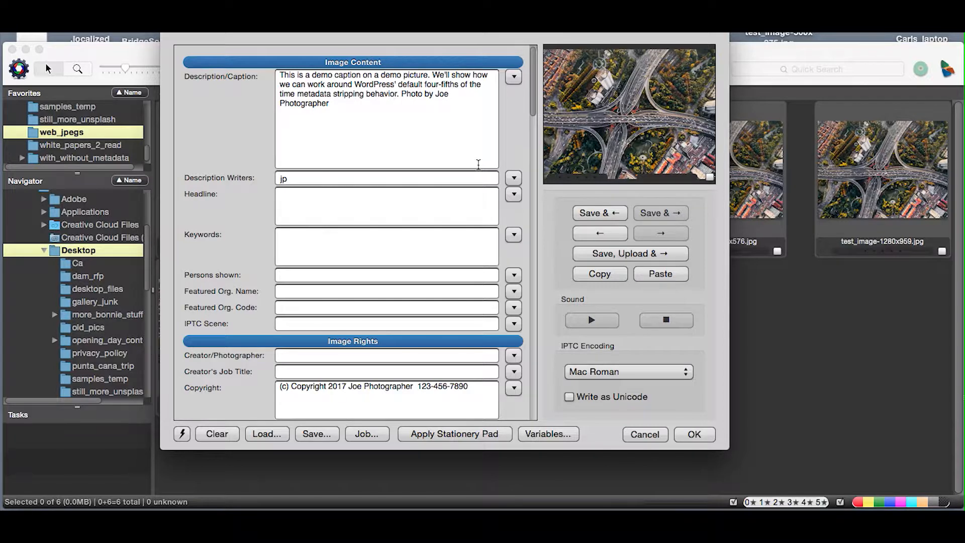
click(648, 435)
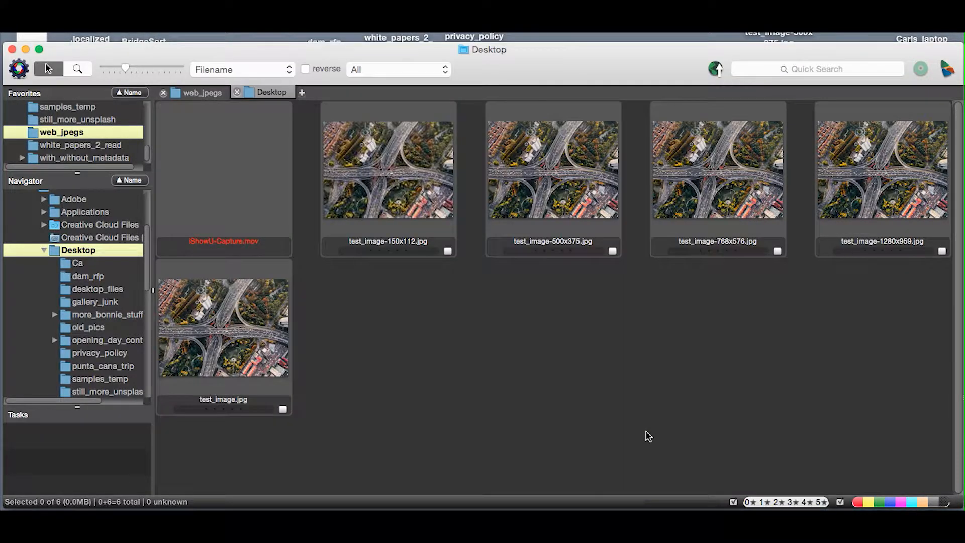
click(499, 225)
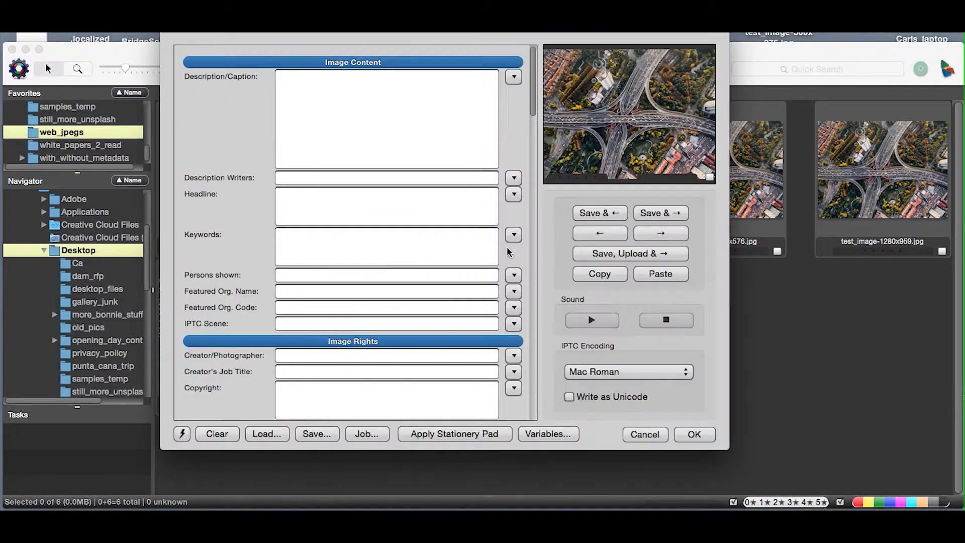
click(638, 435)
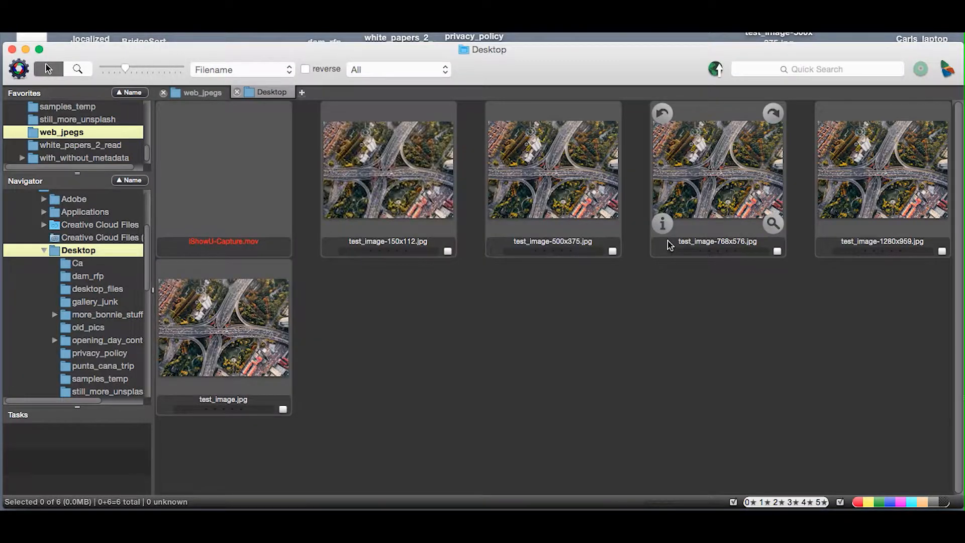
click(663, 223)
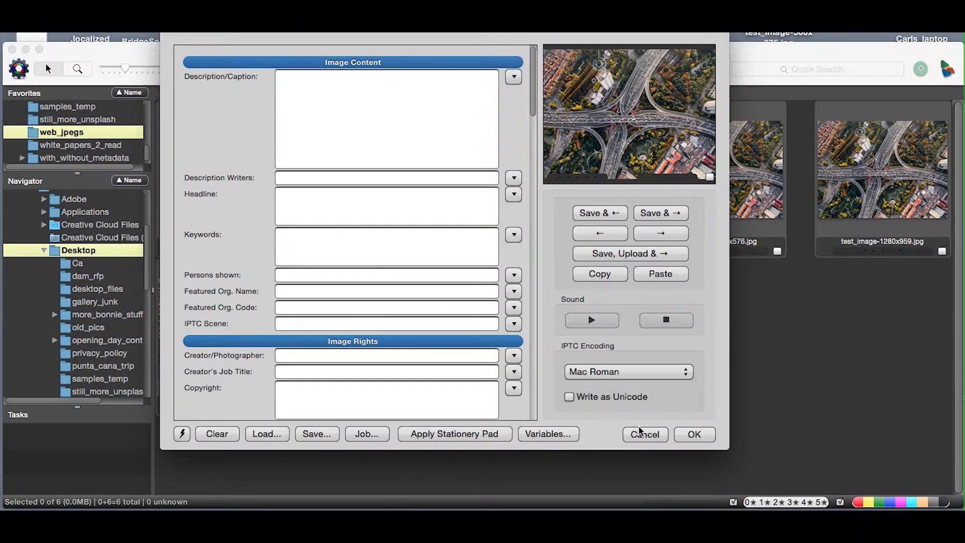
click(640, 434)
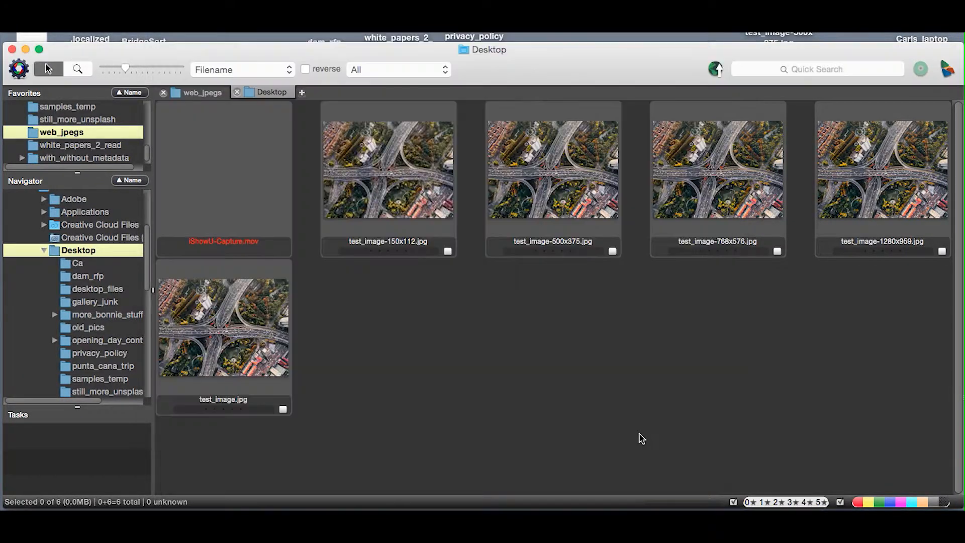
Take an IPTC snapshot of the original test_image.jpg.
right_click(214, 347)
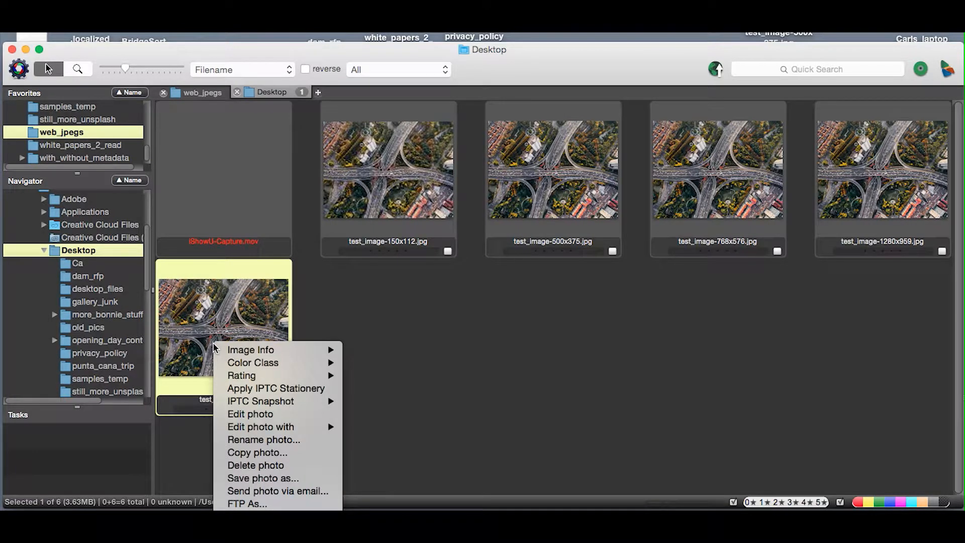
mouse_move(270, 402)
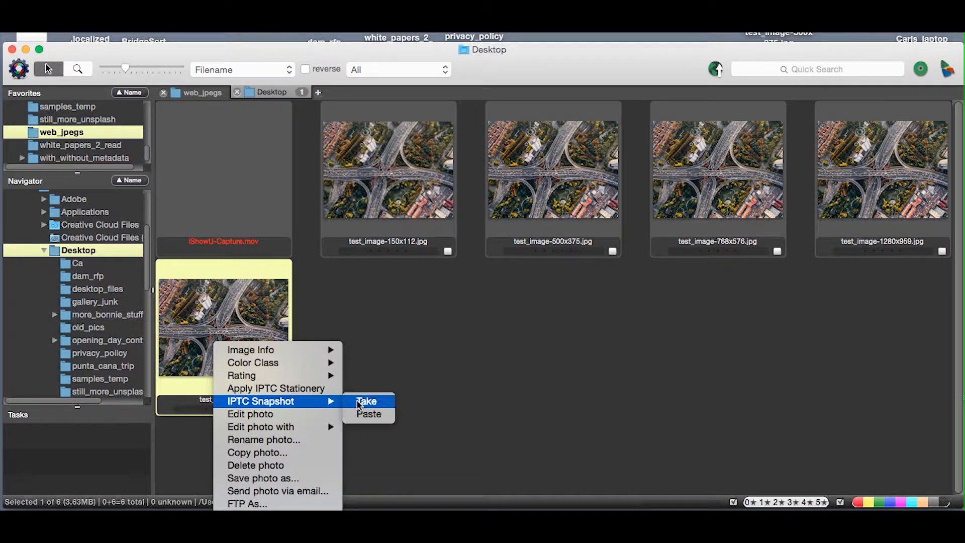
click(366, 401)
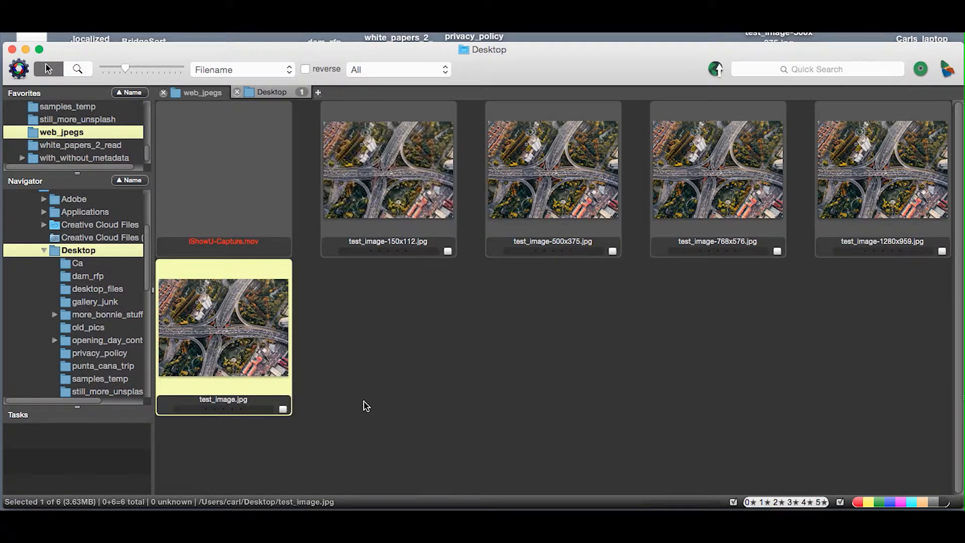
Paste the demo caption's IPTC snapshot onto the 150x112, 500x375, 768x576 and 1280x959 versions of test_image.
click(407, 162)
shift+click(714, 166)
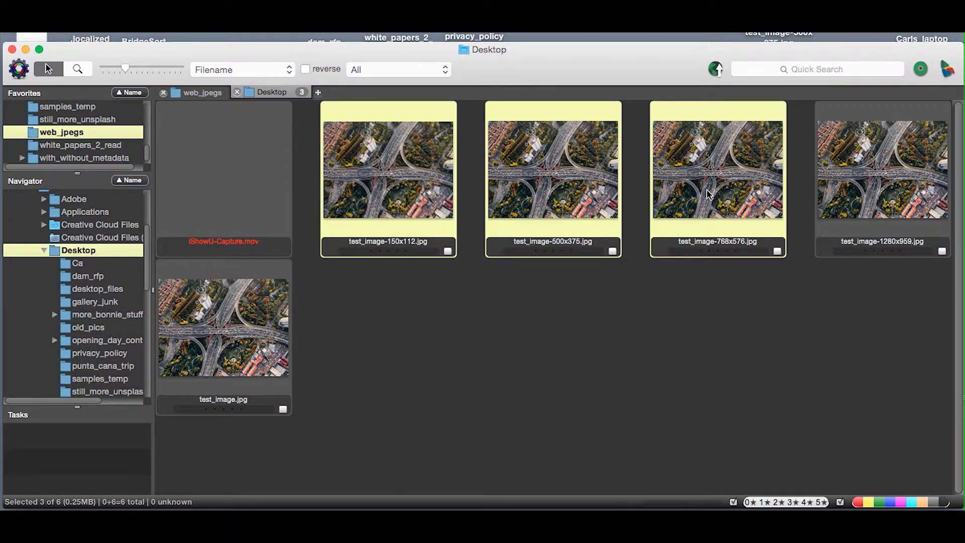
shift+click(854, 178)
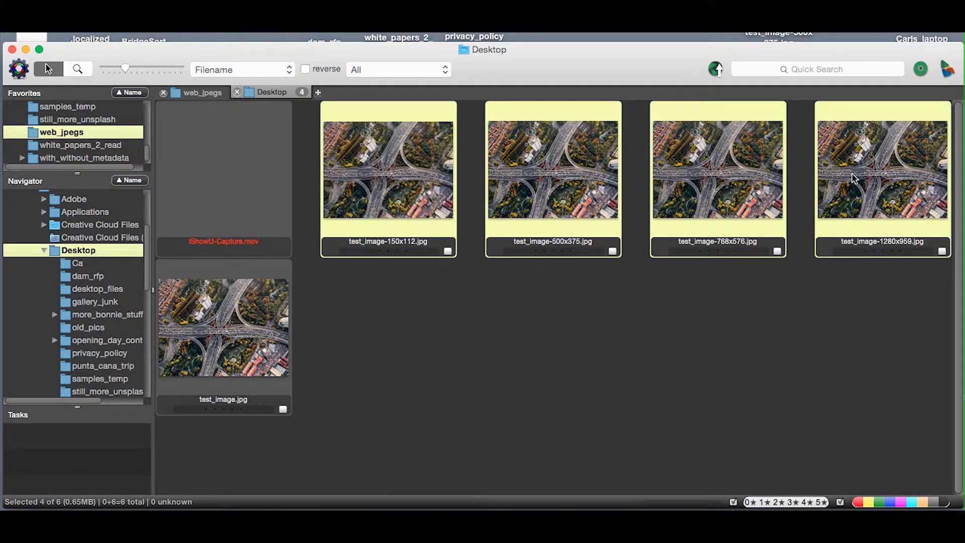
right_click(853, 178)
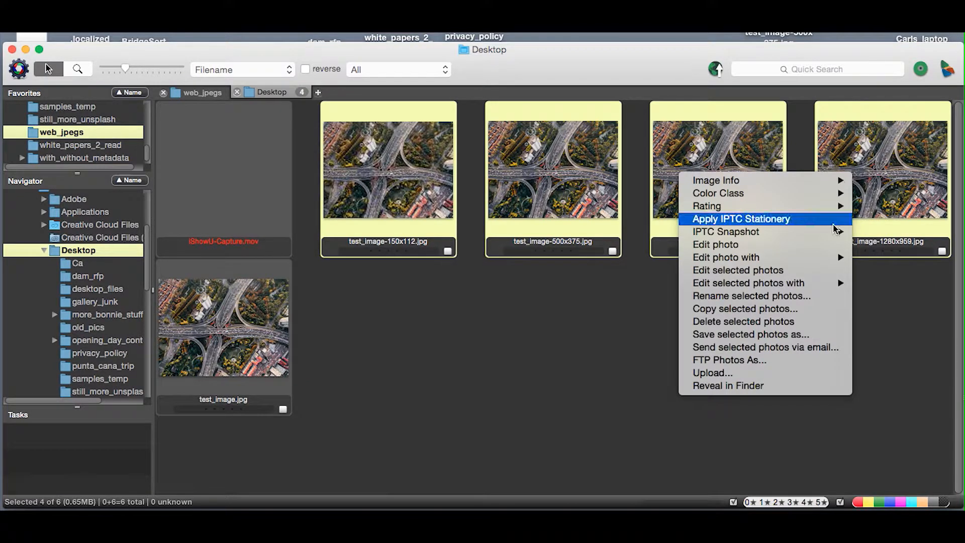
mouse_move(831, 233)
mouse_move(872, 232)
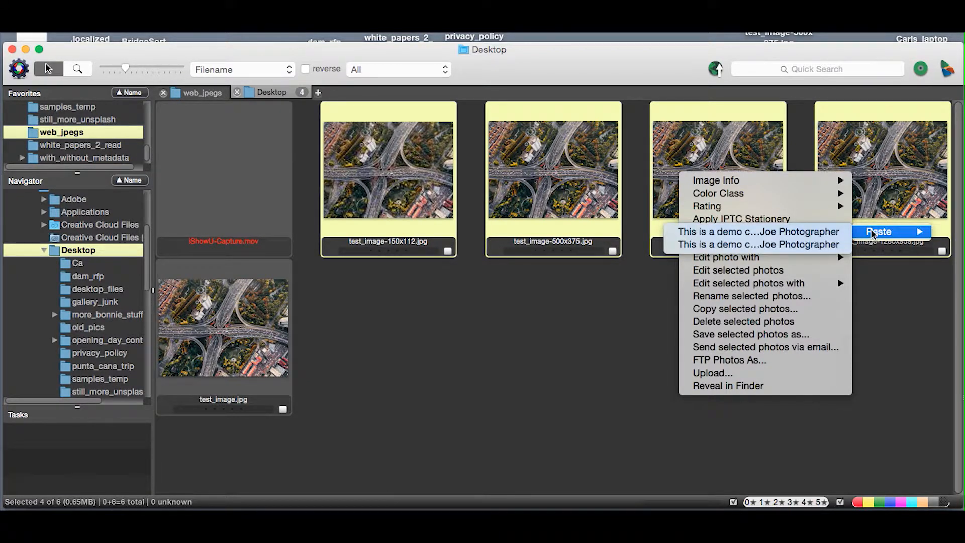
click(833, 233)
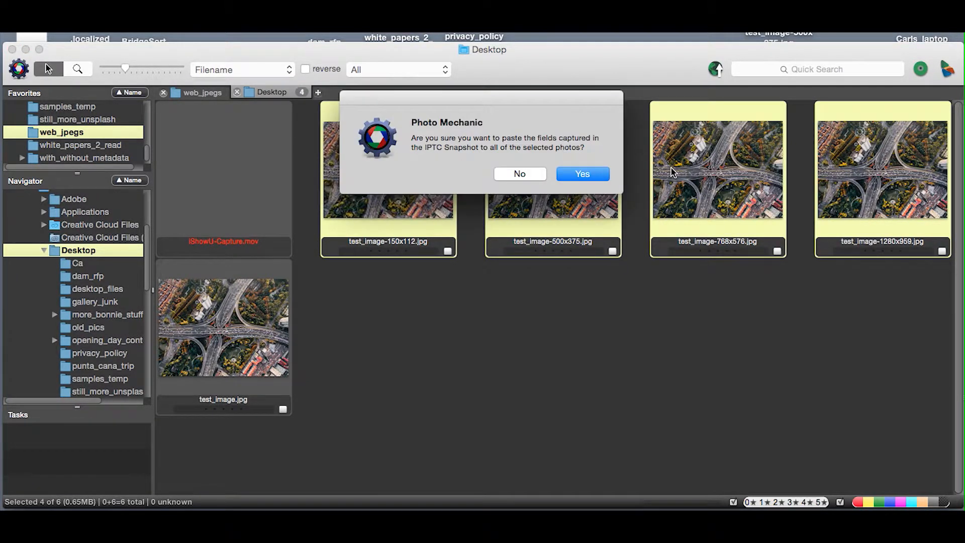
click(605, 179)
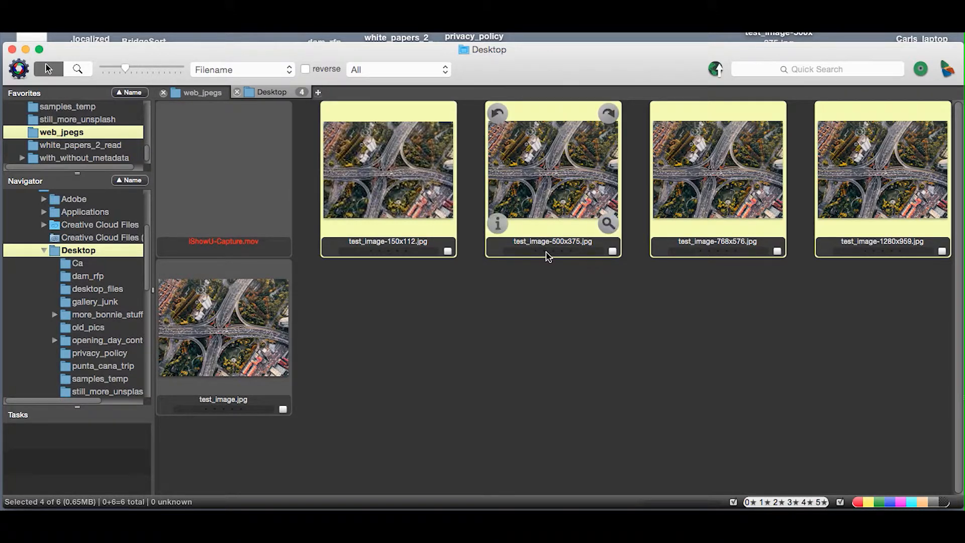
Switch to FileZilla and queue the local 768x576, 500x375, 150x112 and 1280x959 versions of test_image for upload to /wp-content/uploads/2017/05.
key(ctrl+Left)
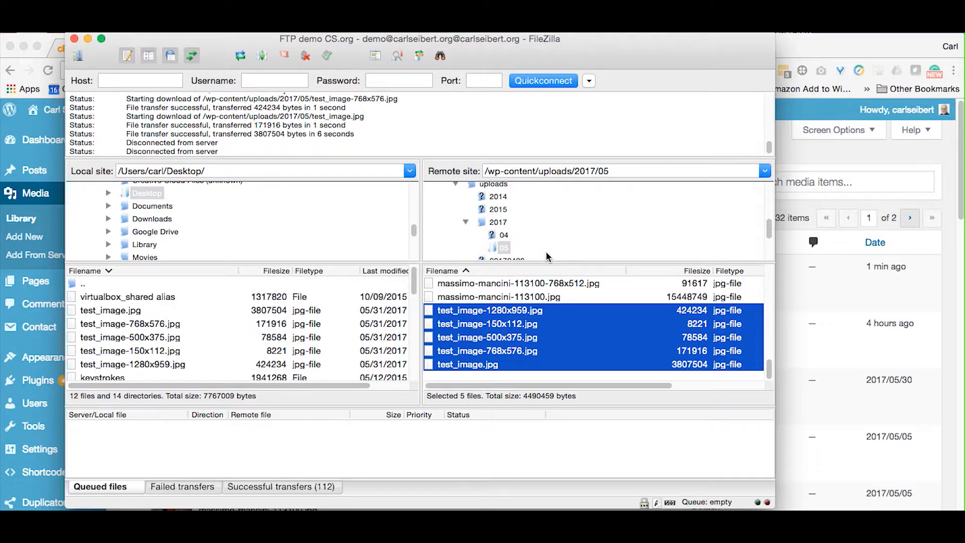
click(159, 324)
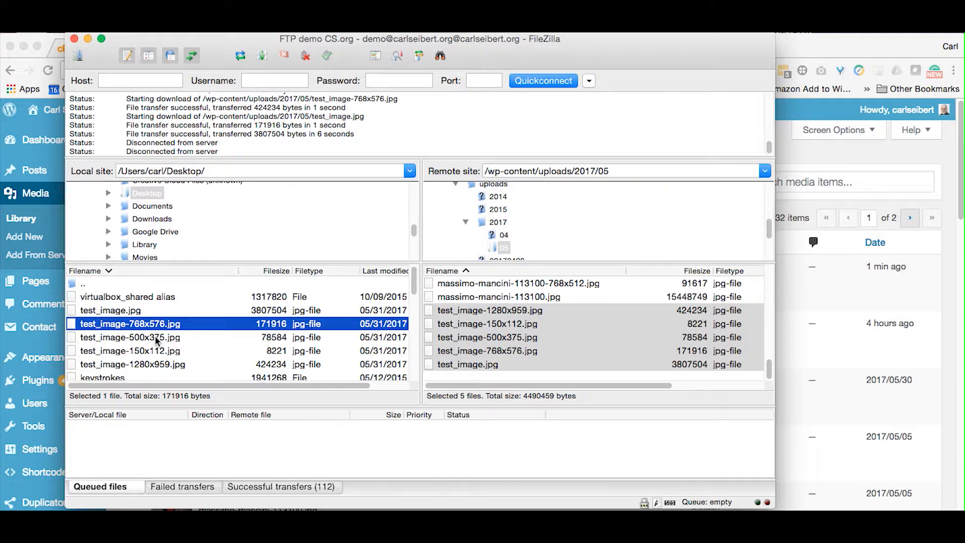
shift+click(158, 338)
shift+click(157, 351)
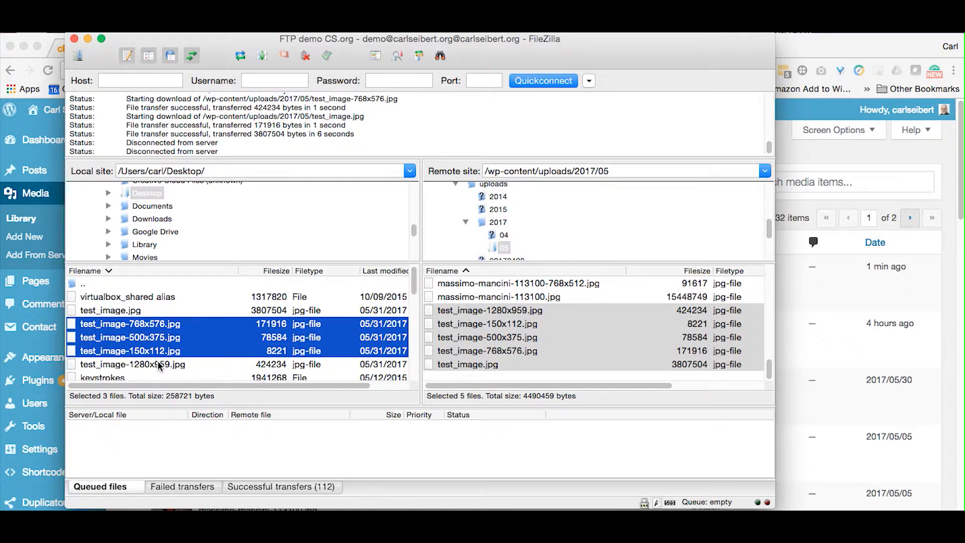
shift+click(159, 365)
drag(159, 366, 194, 443)
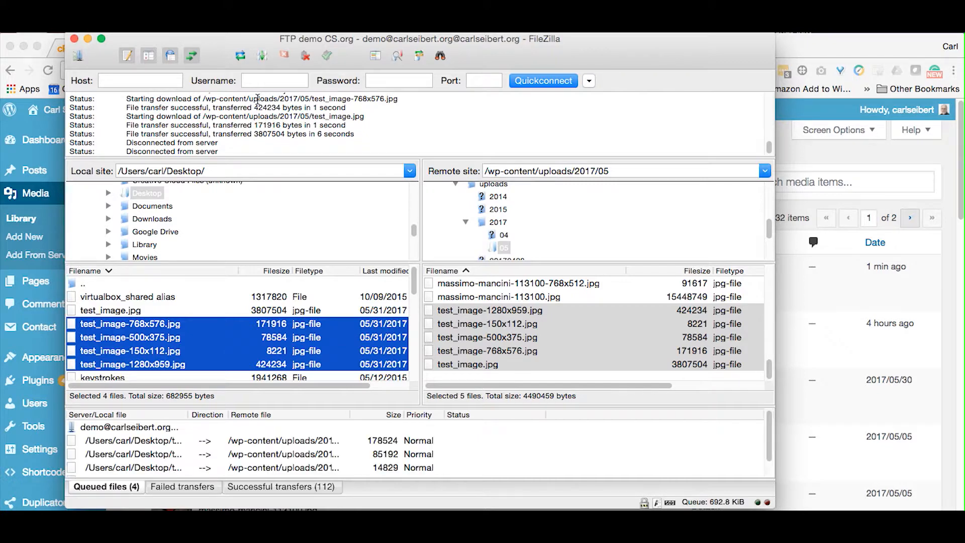
Process the upload queue, overwriting the existing server files and applying that action to the current queue only.
click(264, 56)
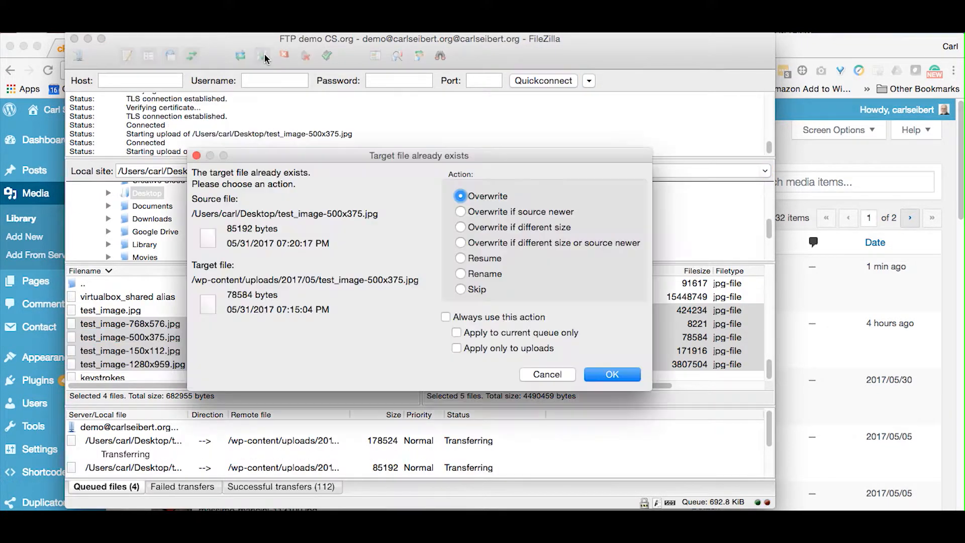
click(457, 333)
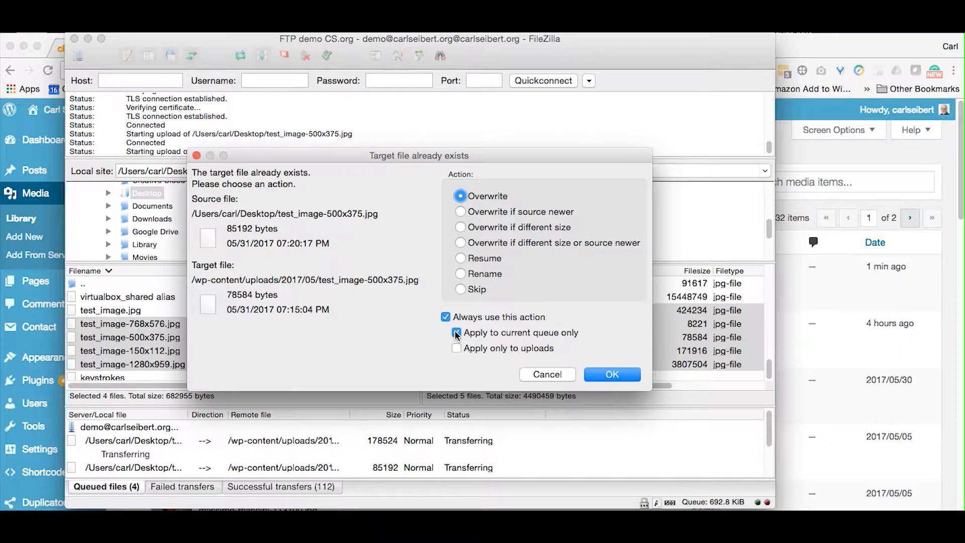
click(599, 376)
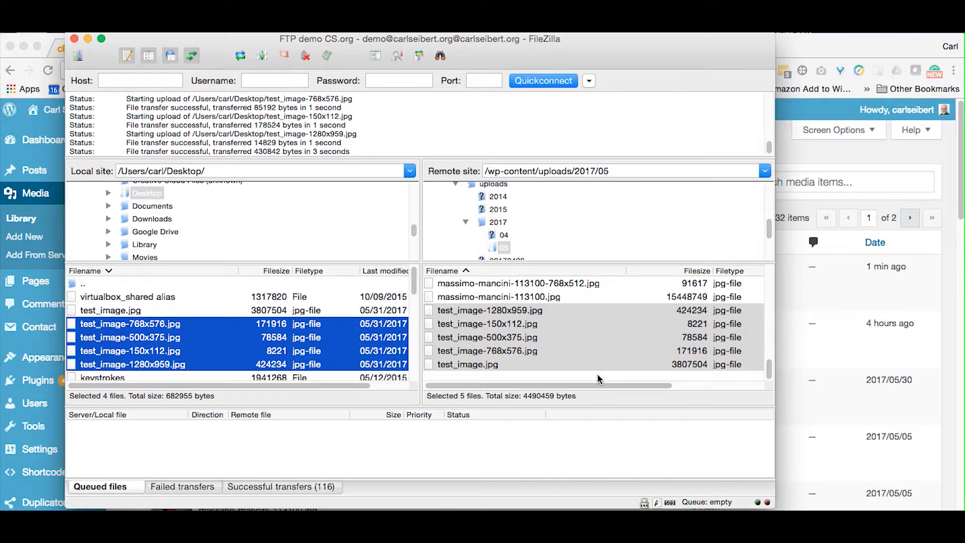
Switch to WordPress in the browser and insert test_image from the media library into "my test post" at Medium – 500 × 375 size.
click(885, 165)
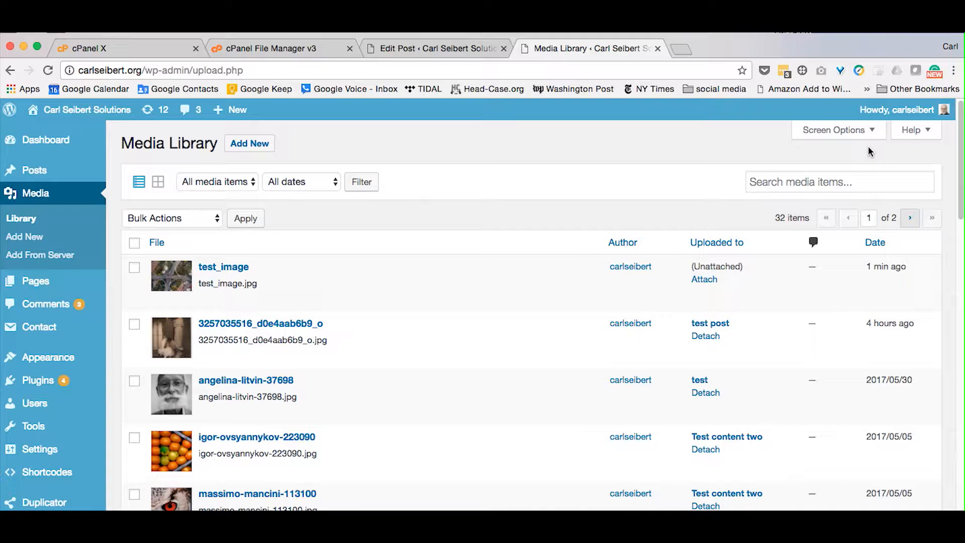
click(438, 48)
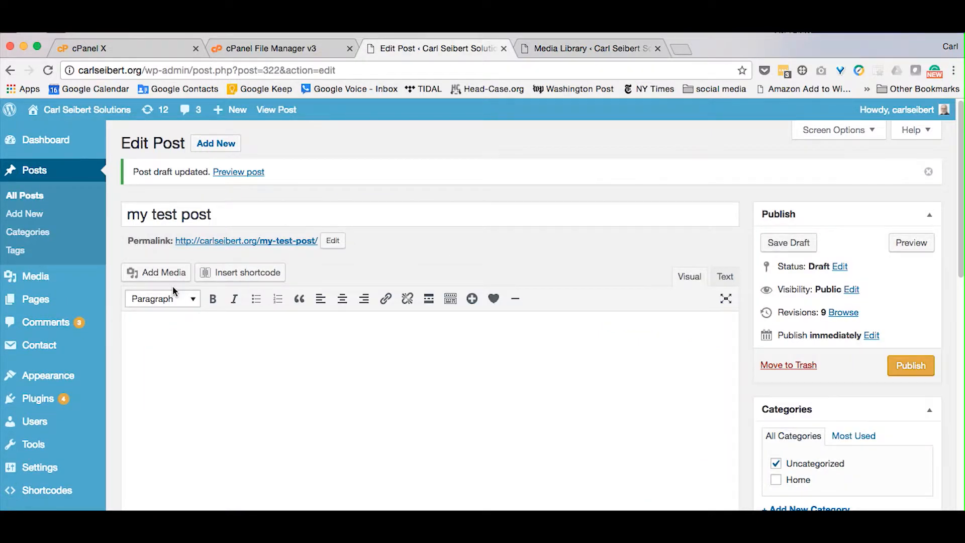
click(164, 275)
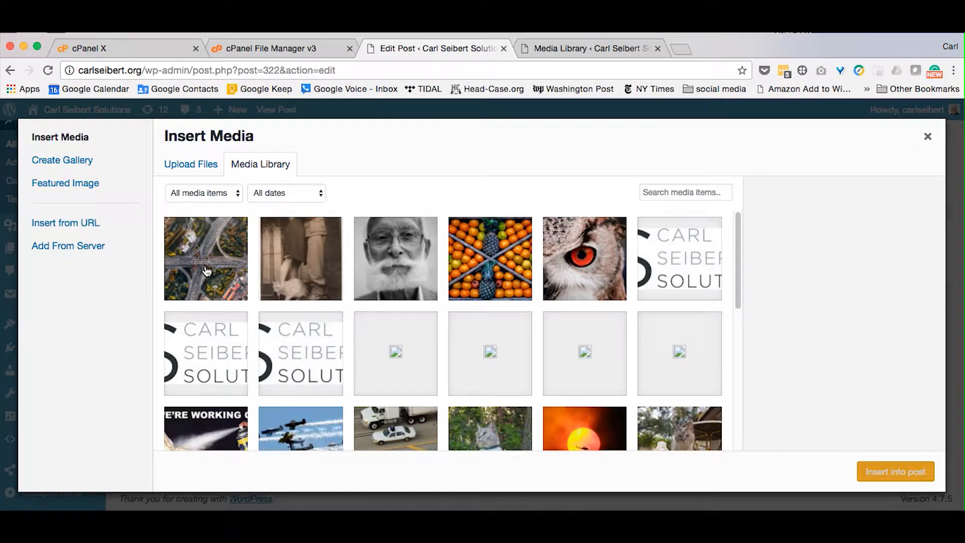
click(207, 271)
scroll(813, 406, down, 5)
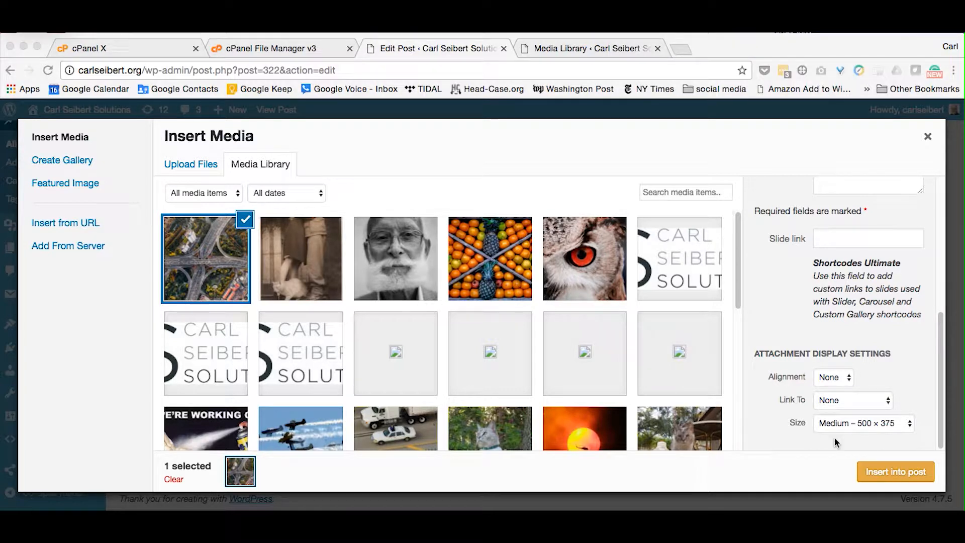
click(873, 424)
click(894, 470)
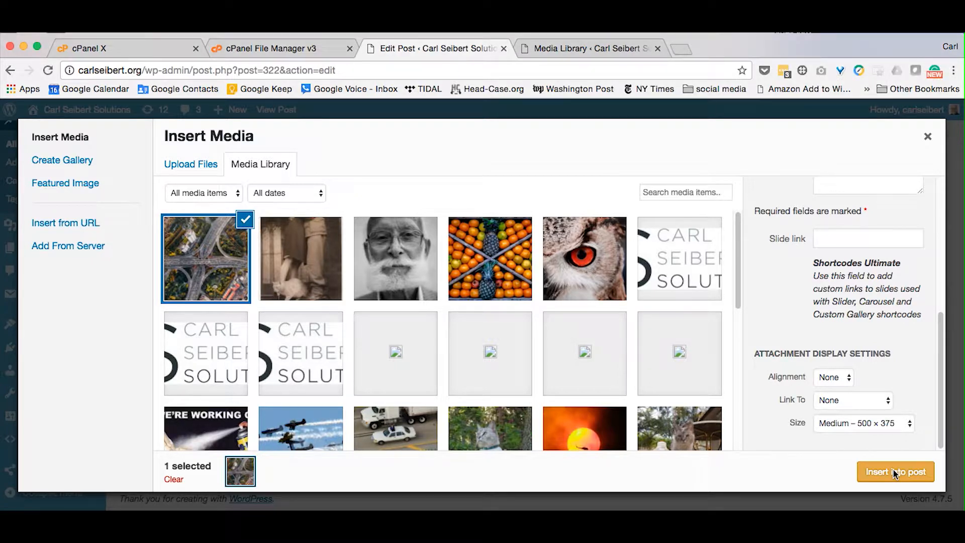
click(893, 471)
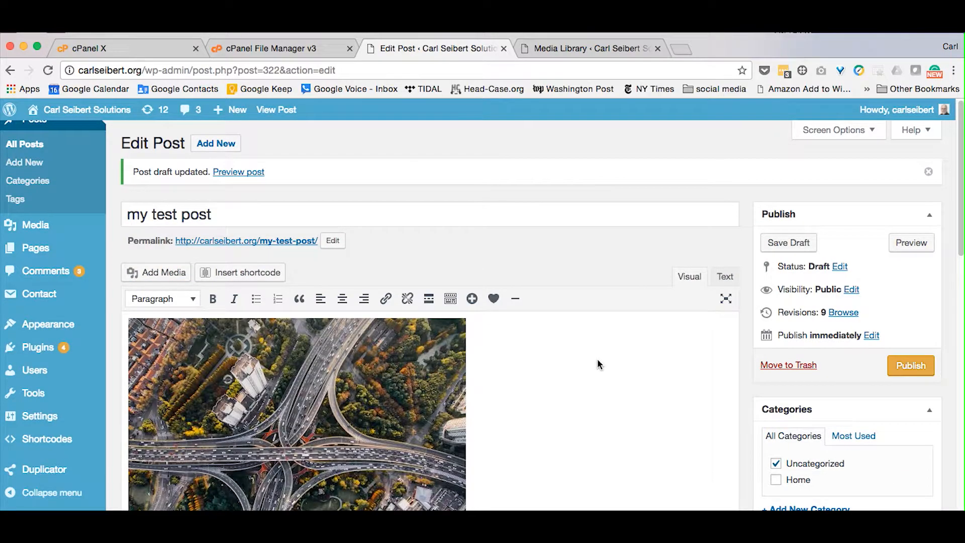
Check the inserted image and caption in the post, save the draft and open its preview.
scroll(598, 364, down, 7)
scroll(602, 360, up, 1)
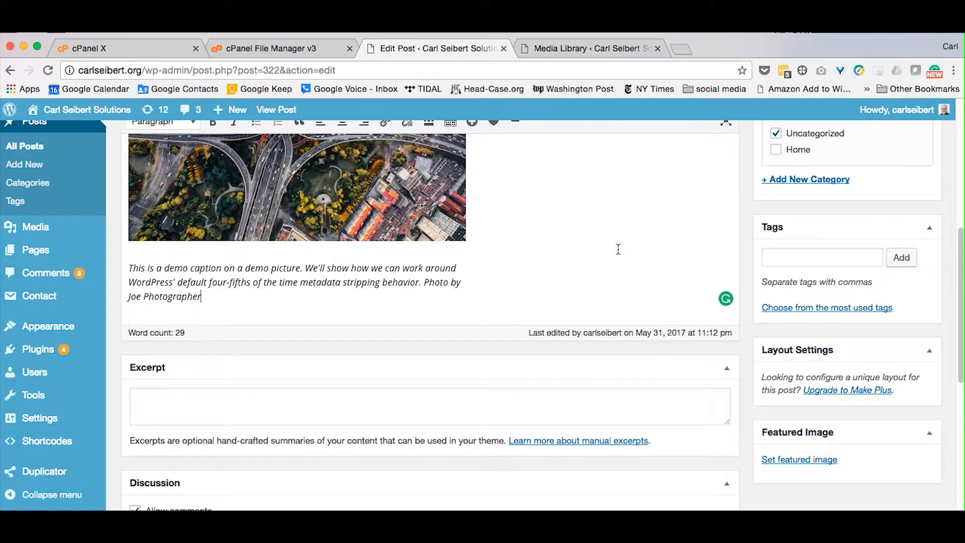
scroll(619, 249, up, 3)
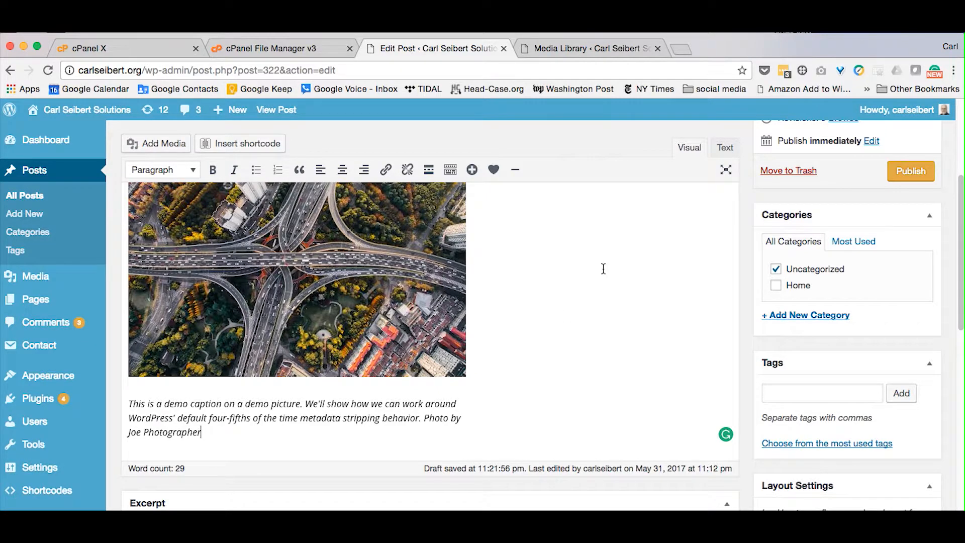
scroll(604, 269, up, 3)
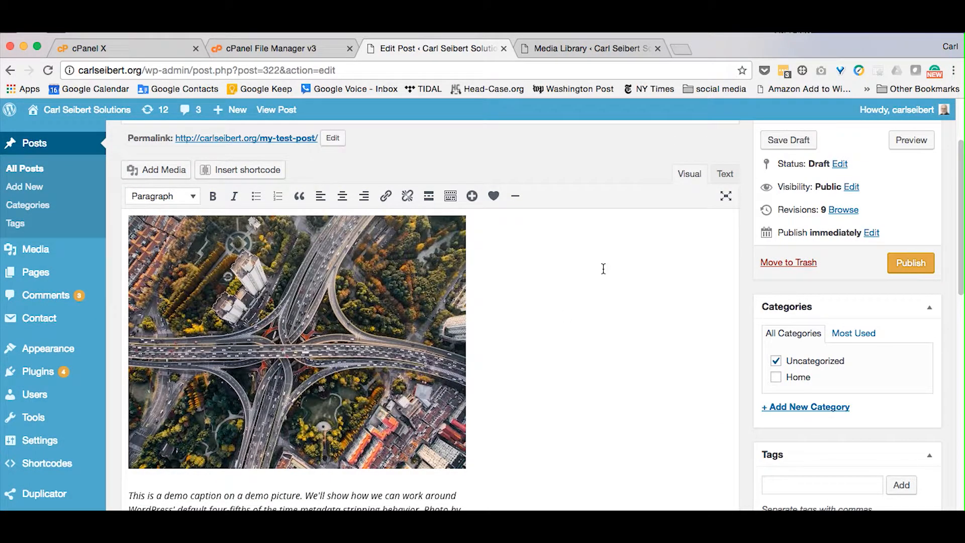
scroll(311, 470, down, 1)
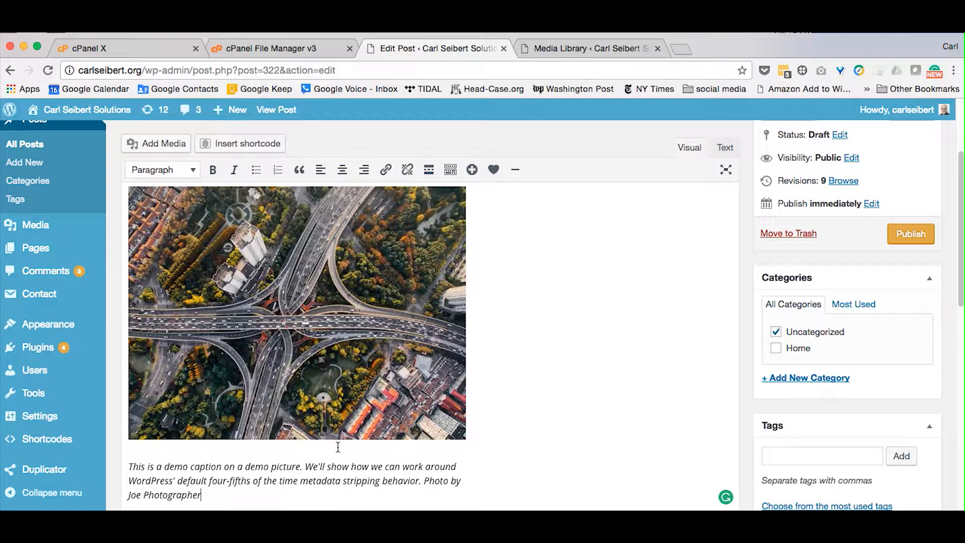
scroll(544, 363, up, 1)
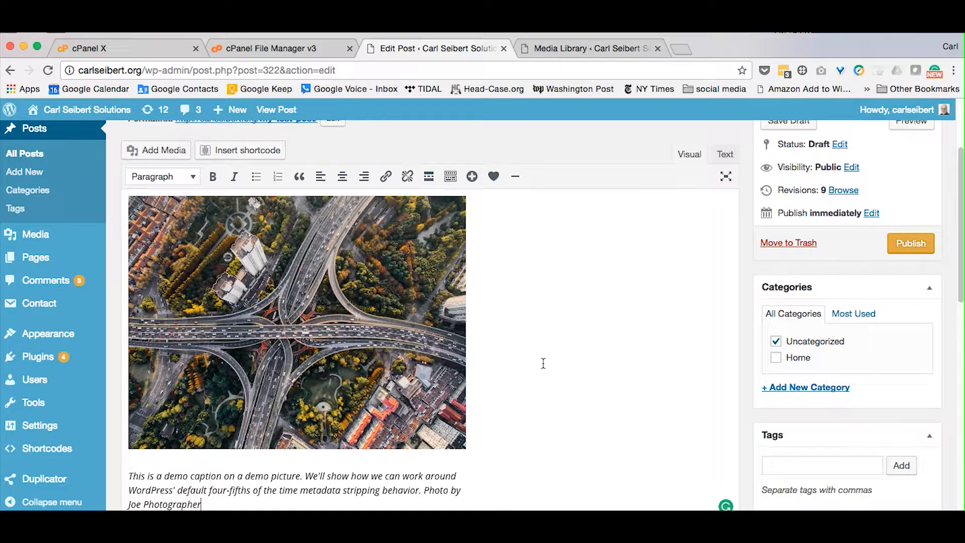
scroll(710, 274, up, 5)
click(789, 243)
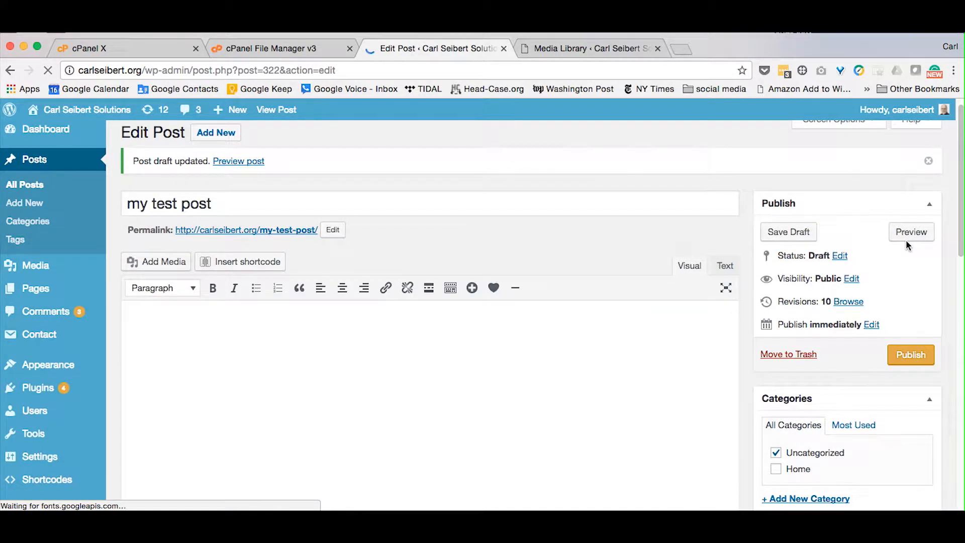
click(910, 235)
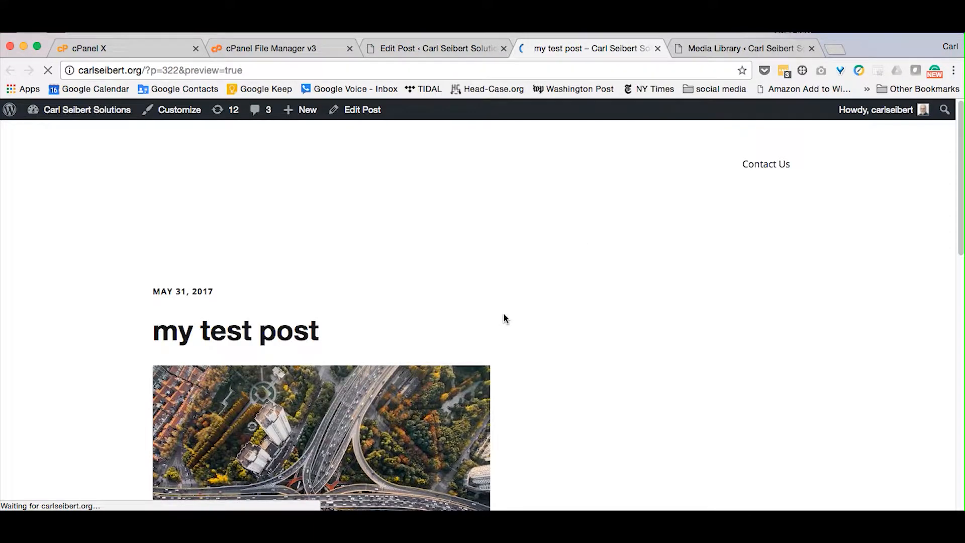
Save the picture from the post preview to the Desktop as download.jpg.
scroll(505, 319, down, 4)
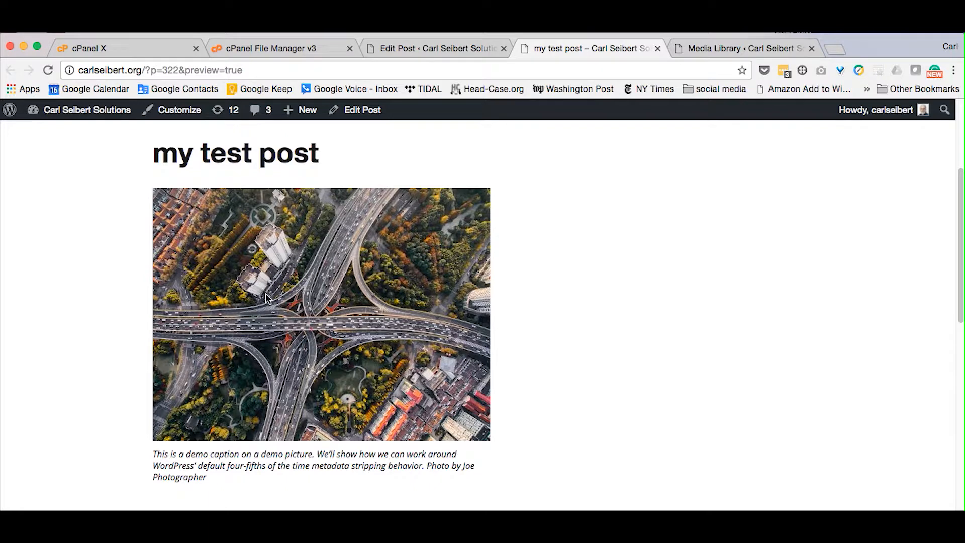
right_click(296, 301)
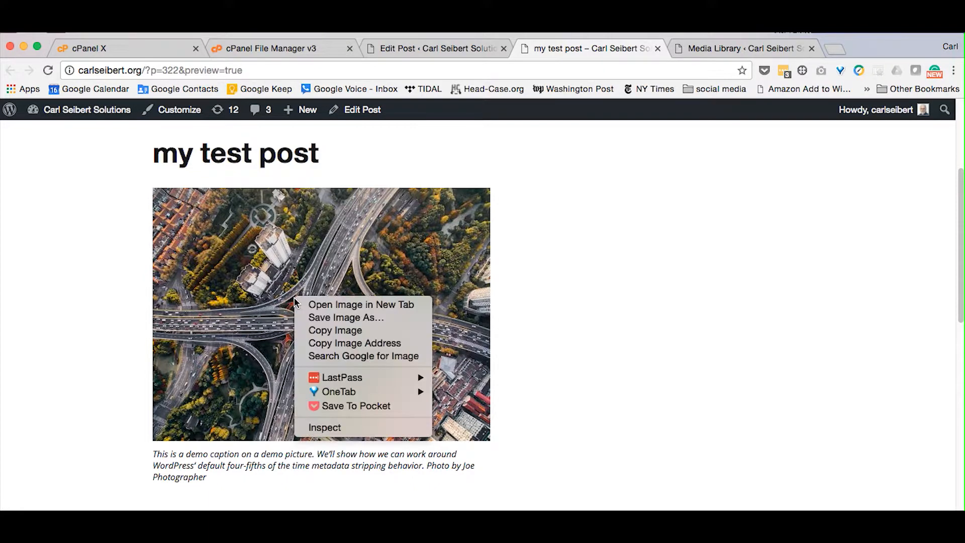
click(311, 318)
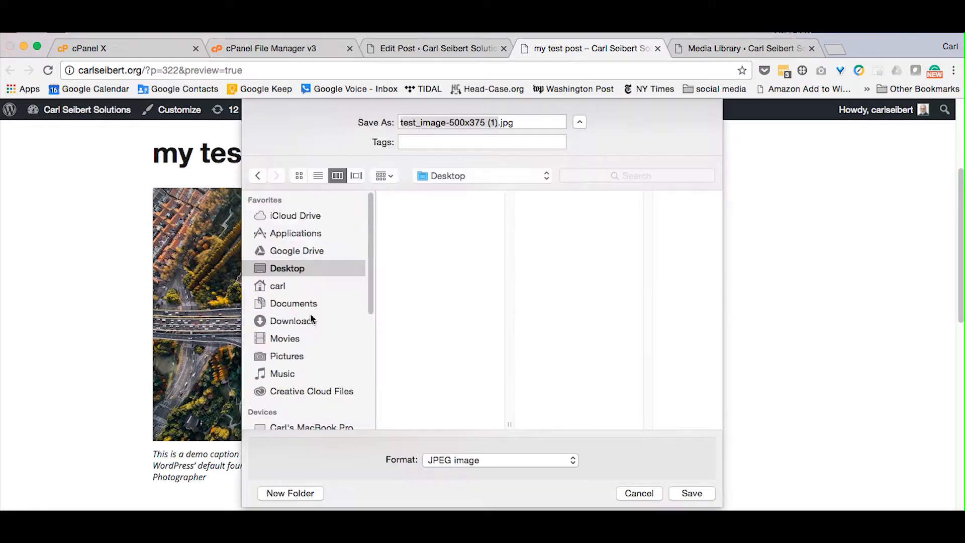
text(downloa)
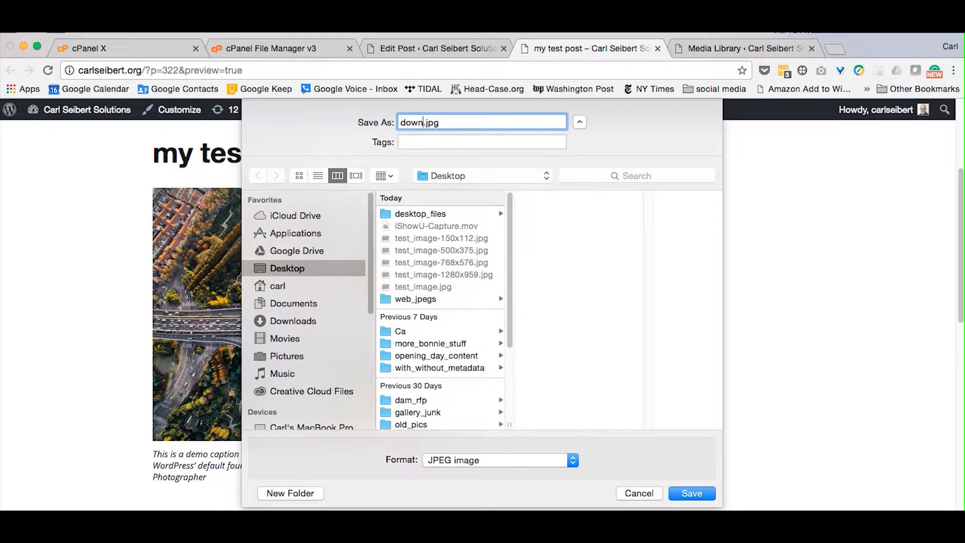
text(d)
click(688, 495)
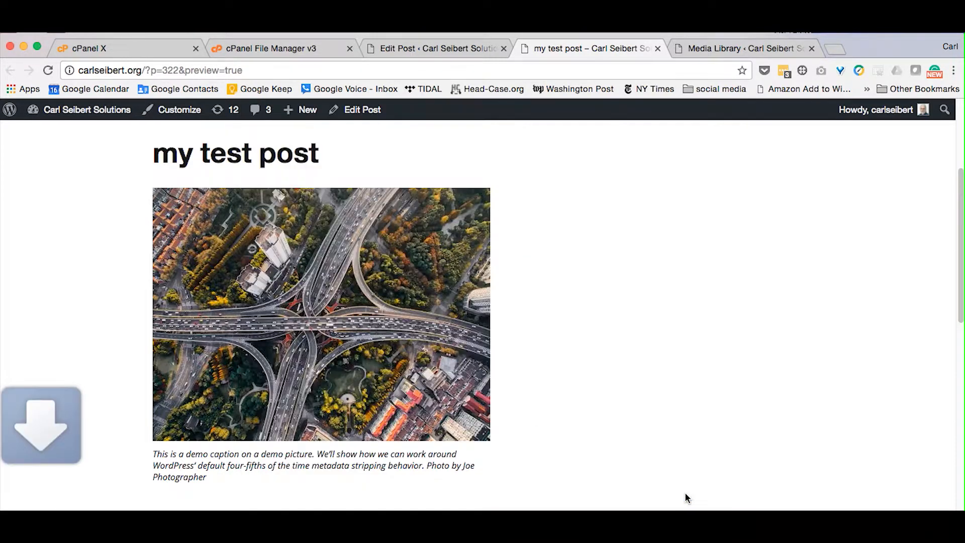
Switch to Photo Mechanic and inspect the IPTC metadata of download.jpg, closing it without changes.
key(super+Tab)
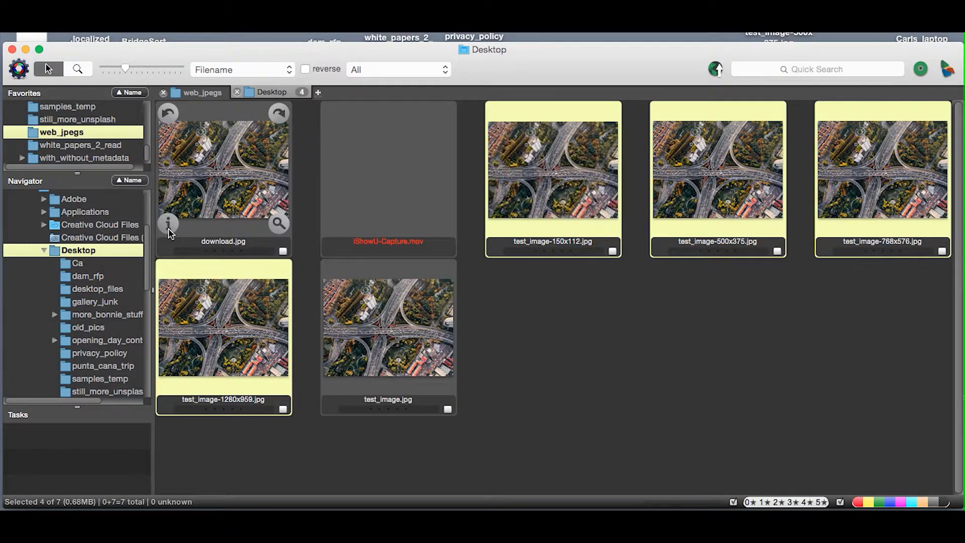
click(169, 229)
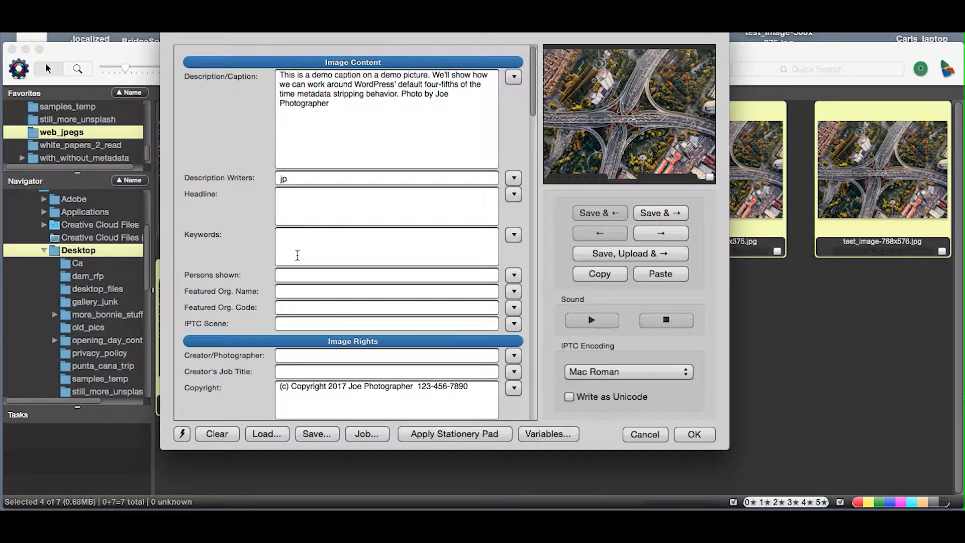
click(645, 434)
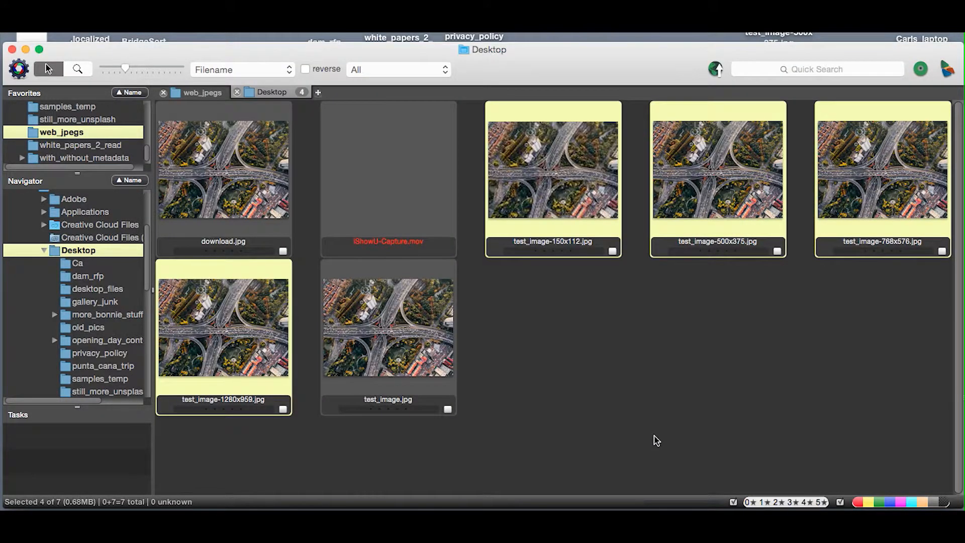